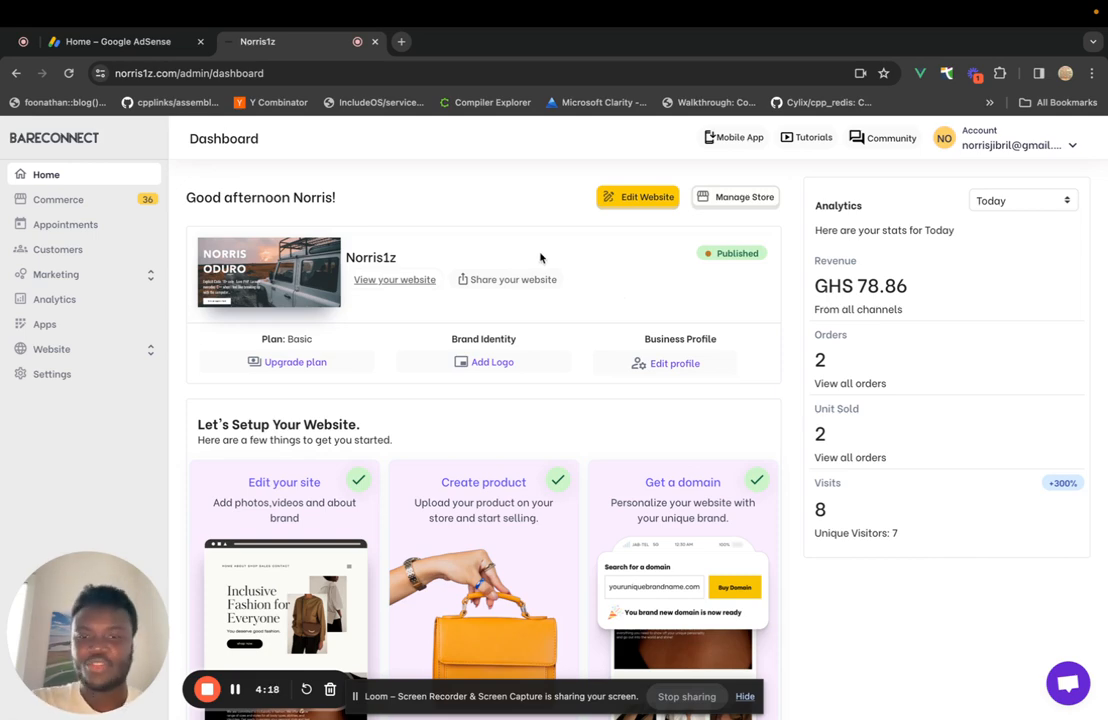
Switch to Google AdSense and try to add norris1z.bareconnect.com as a new site.
click(80, 41)
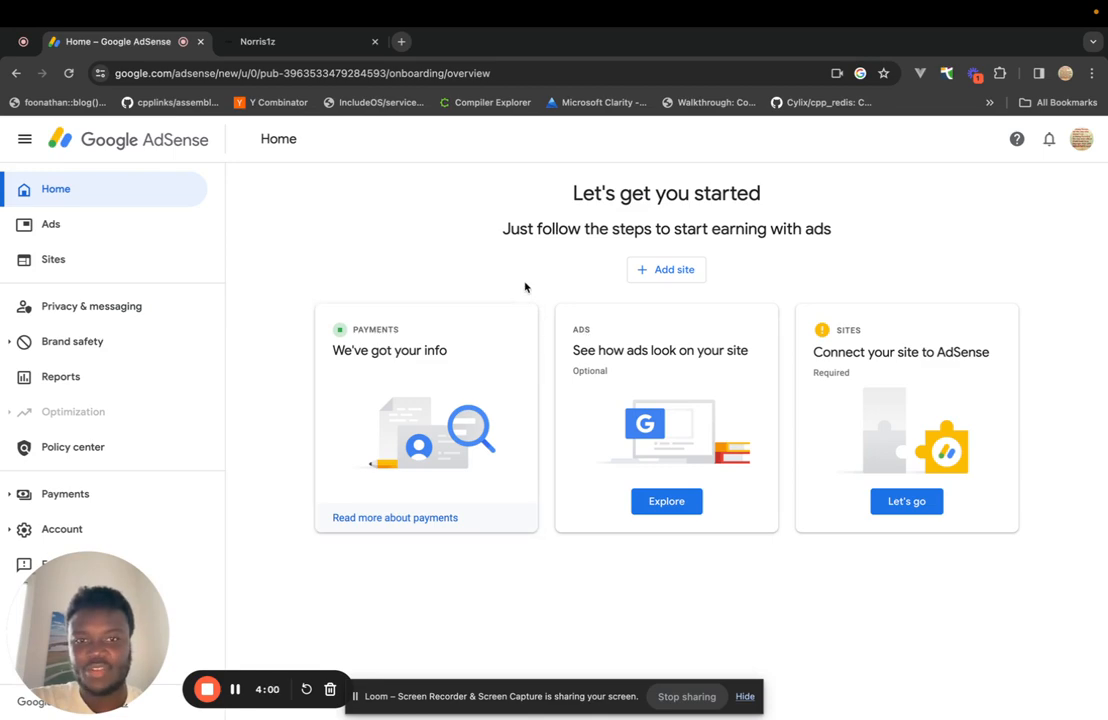
click(658, 272)
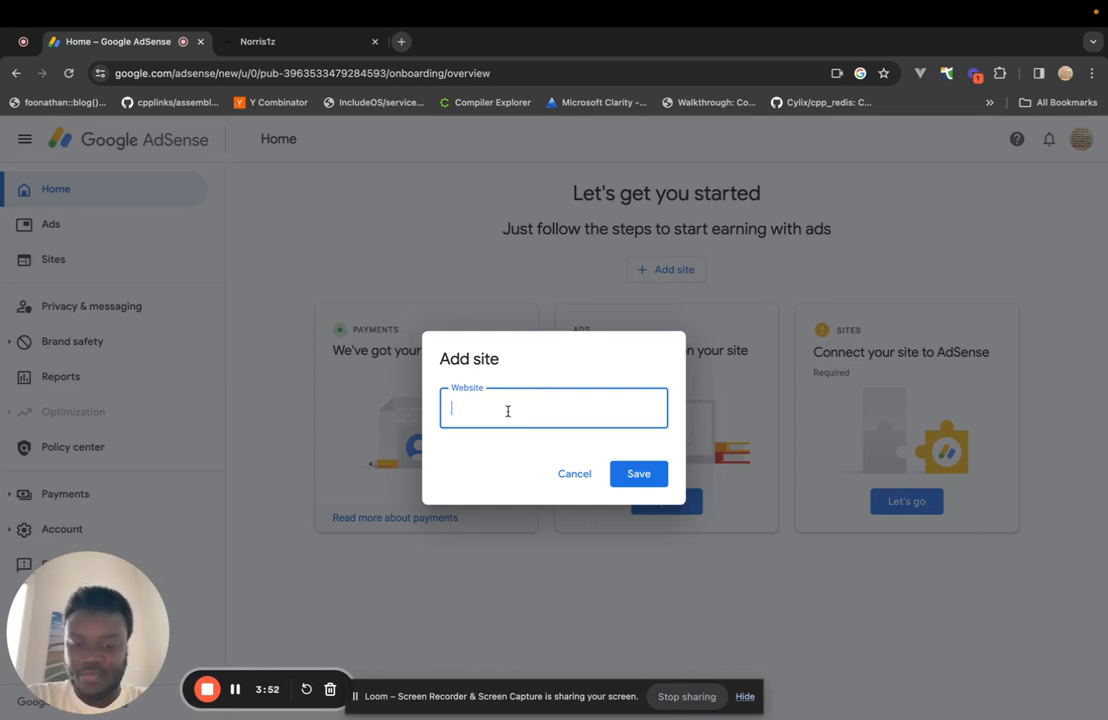
text(norris)
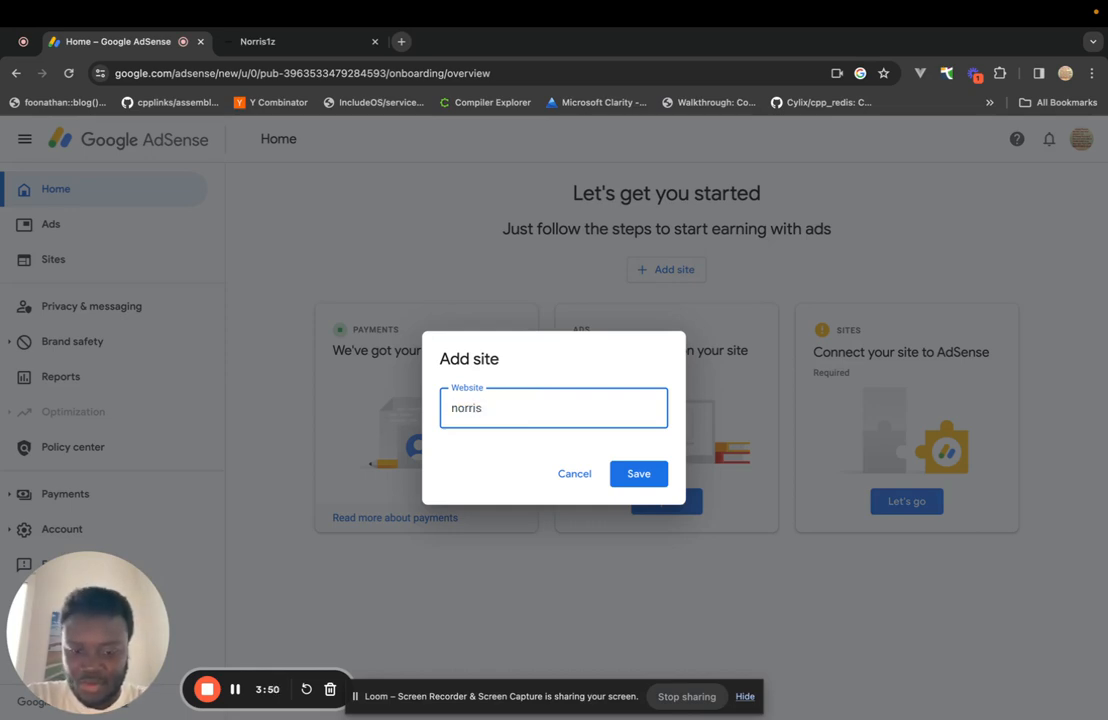
text(1z.bareco)
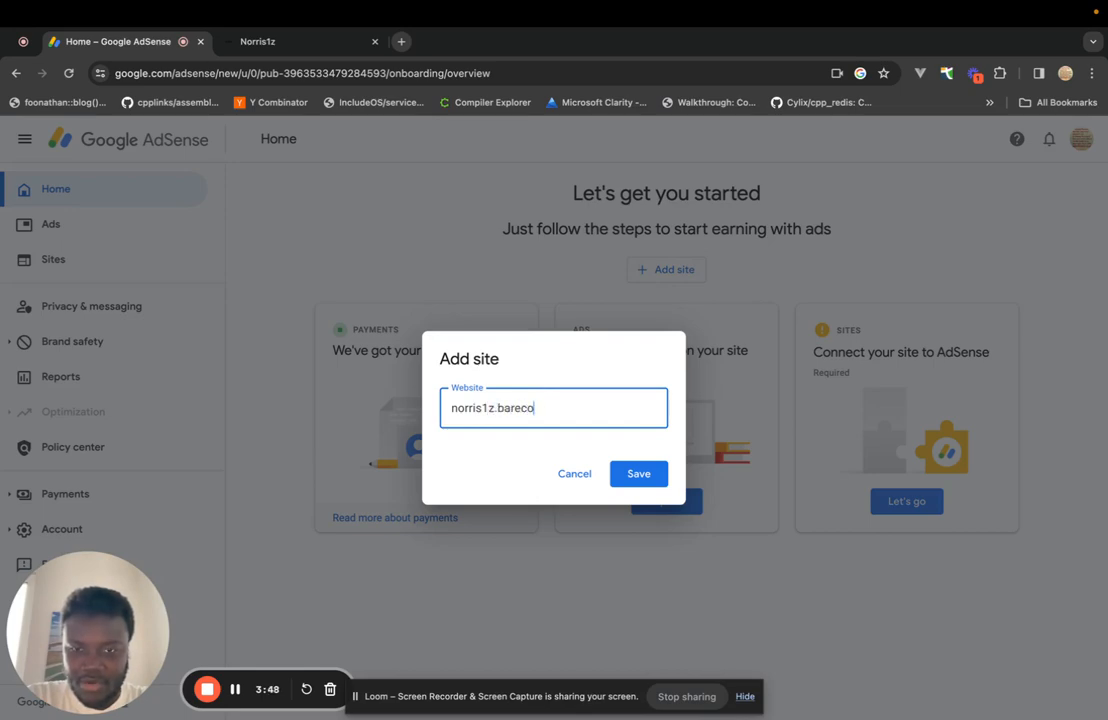
text(nnect.com)
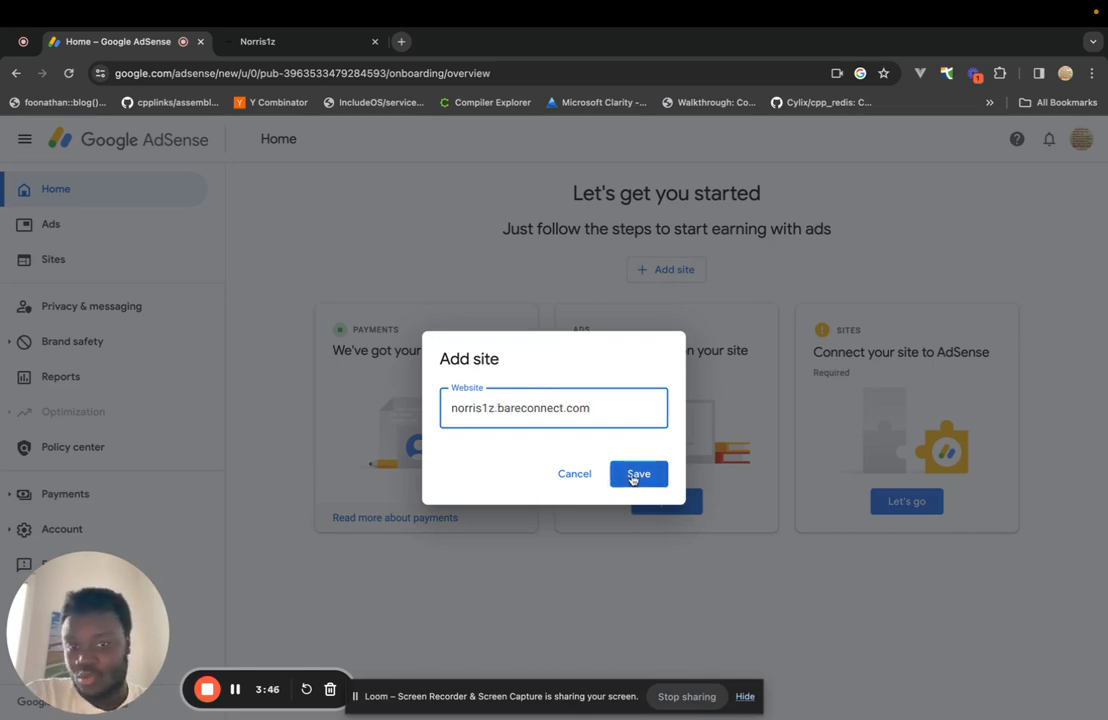
click(637, 475)
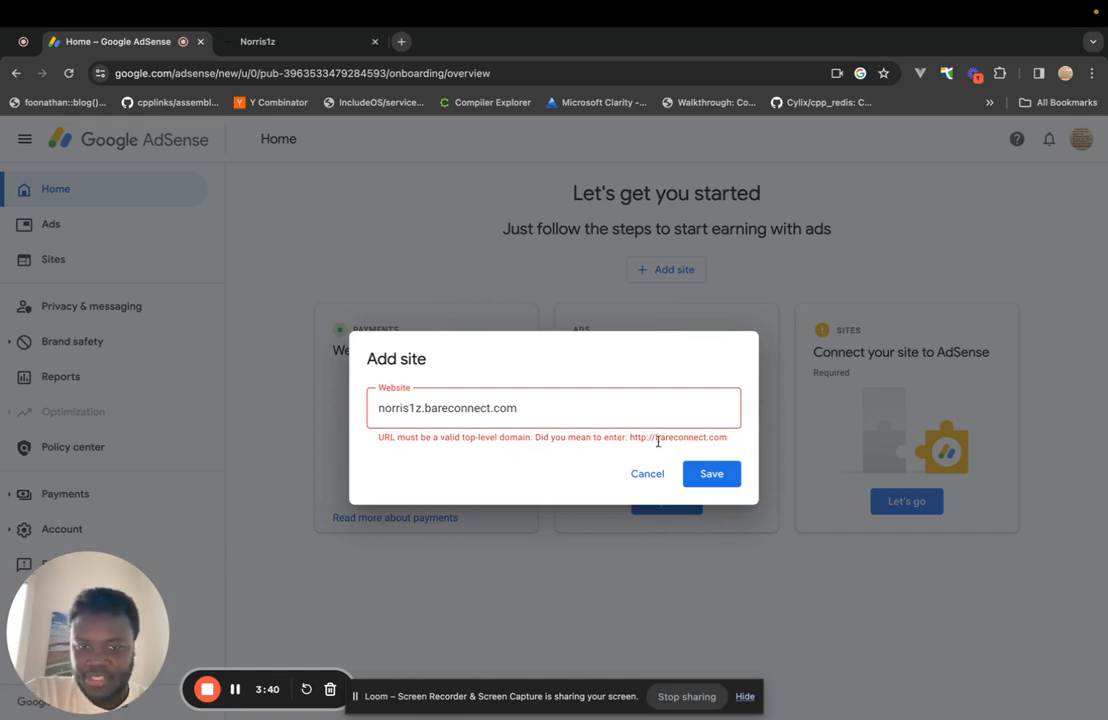
Replace the website address with norris1z.com and save it as the new site.
click(537, 412)
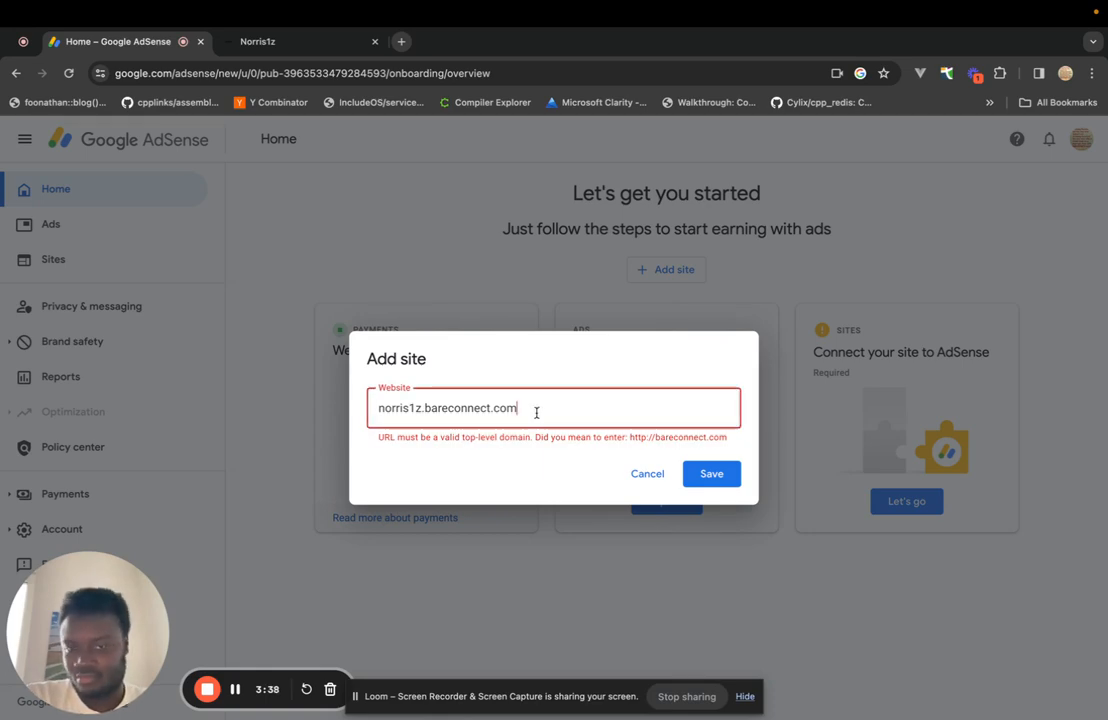
key(super+a)
text(norris)
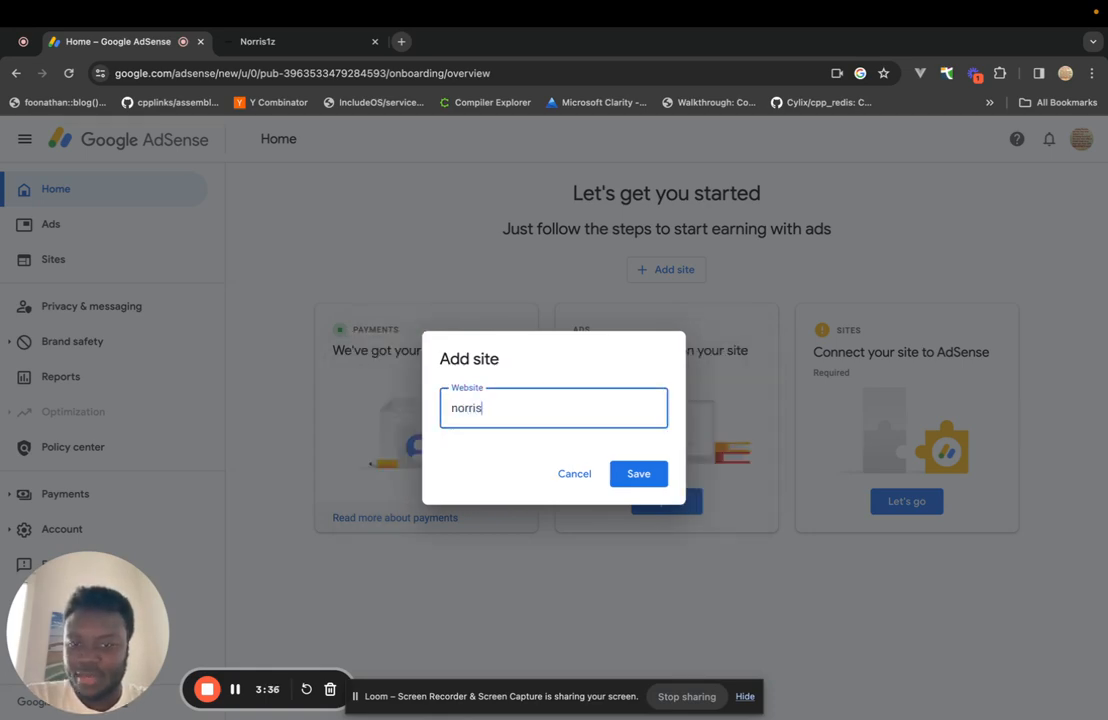
text(1z.com)
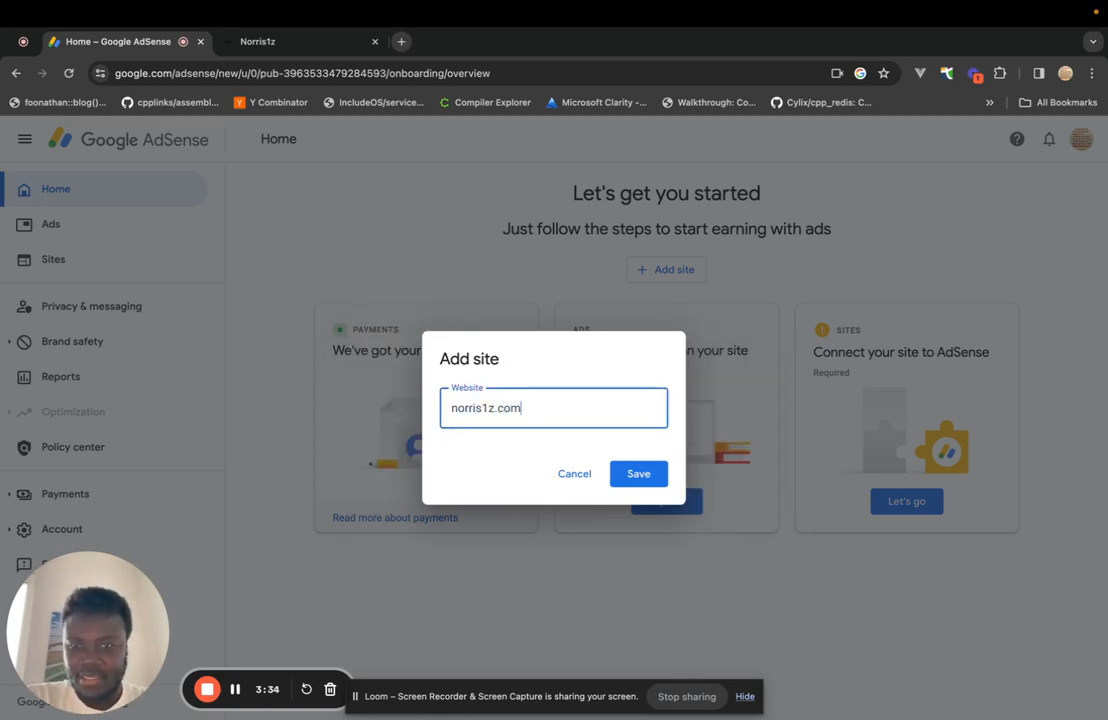
click(655, 481)
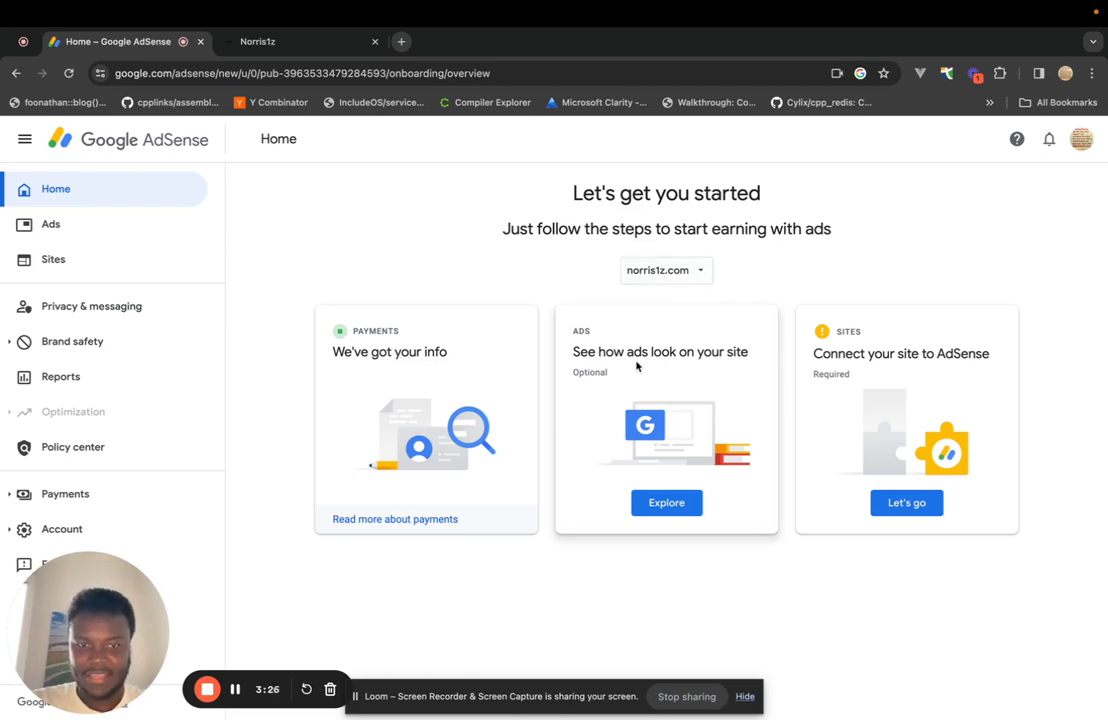
Enable Auto ads in the ad settings preview of norris1z.com and copy the AdSense code.
click(663, 503)
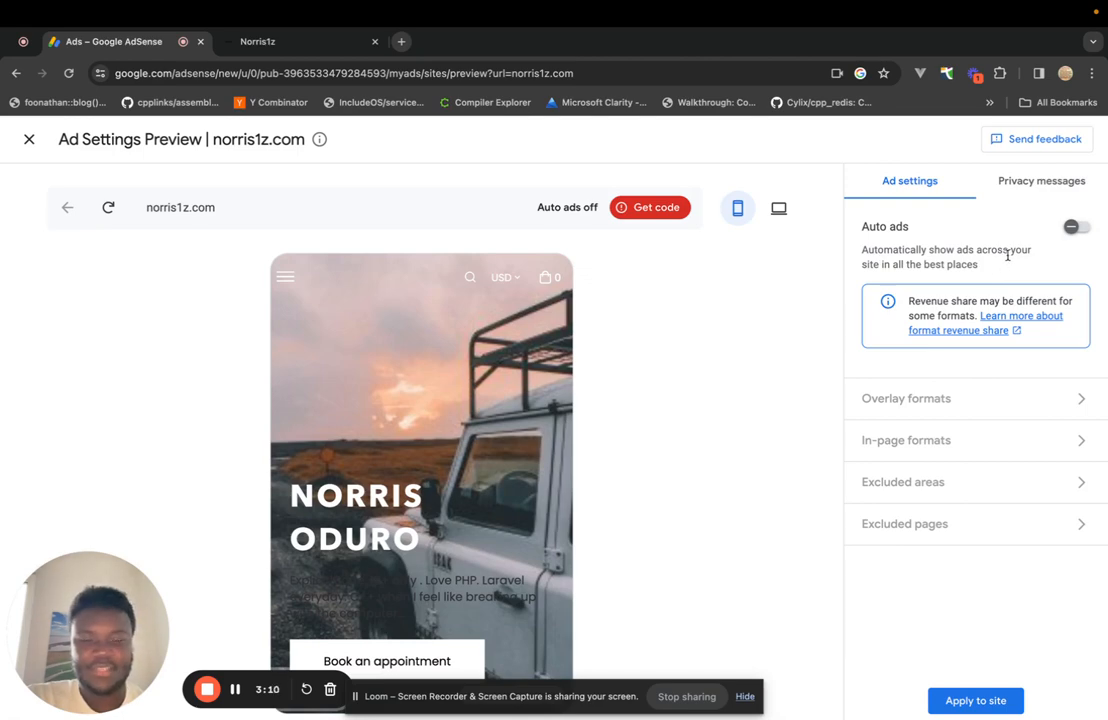
click(1071, 228)
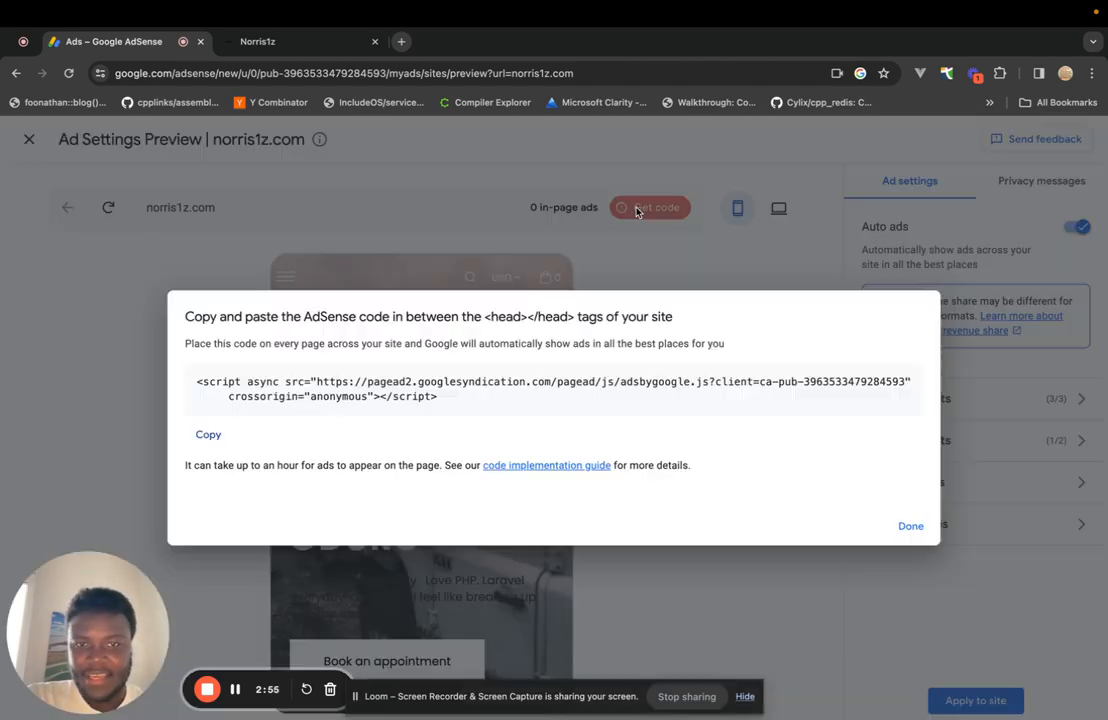
click(648, 208)
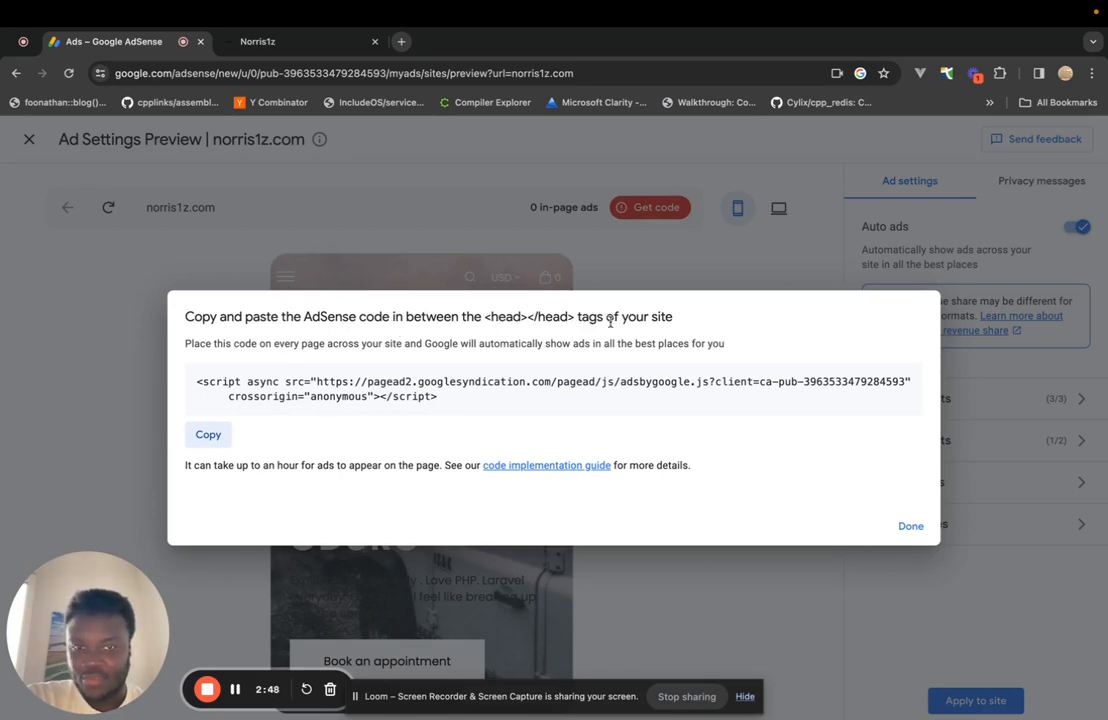
click(209, 435)
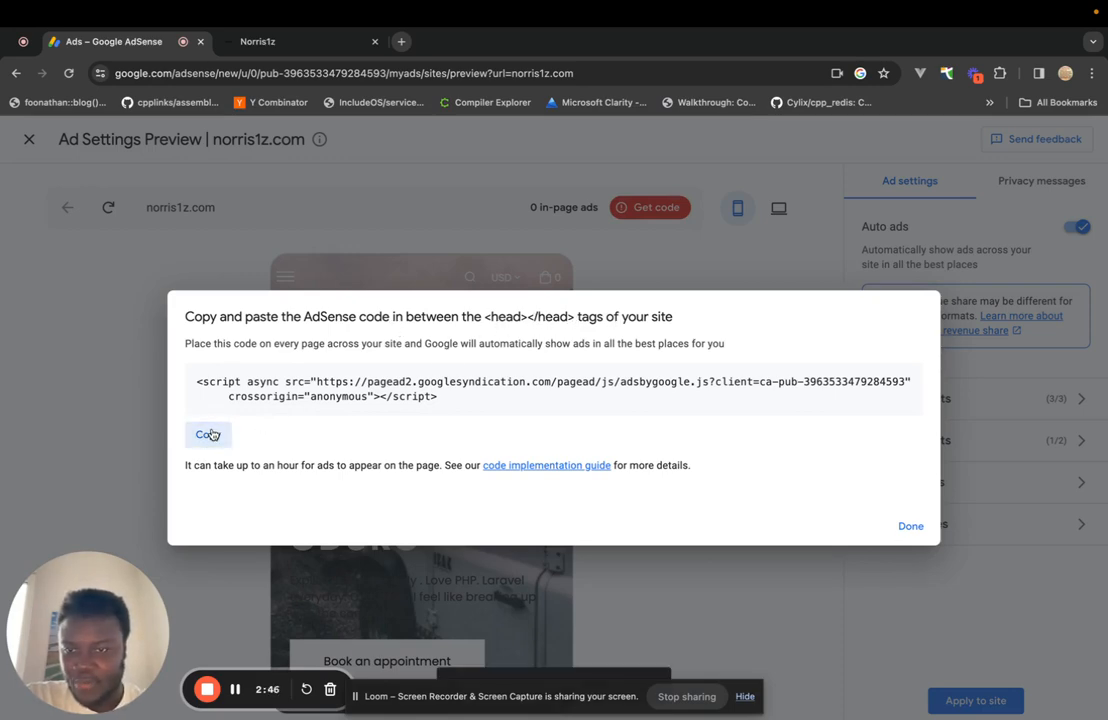
Switch to the Bareconnect admin and add the copied AdSense script below the meta tag in the advanced Header Code, saving the changes.
click(270, 41)
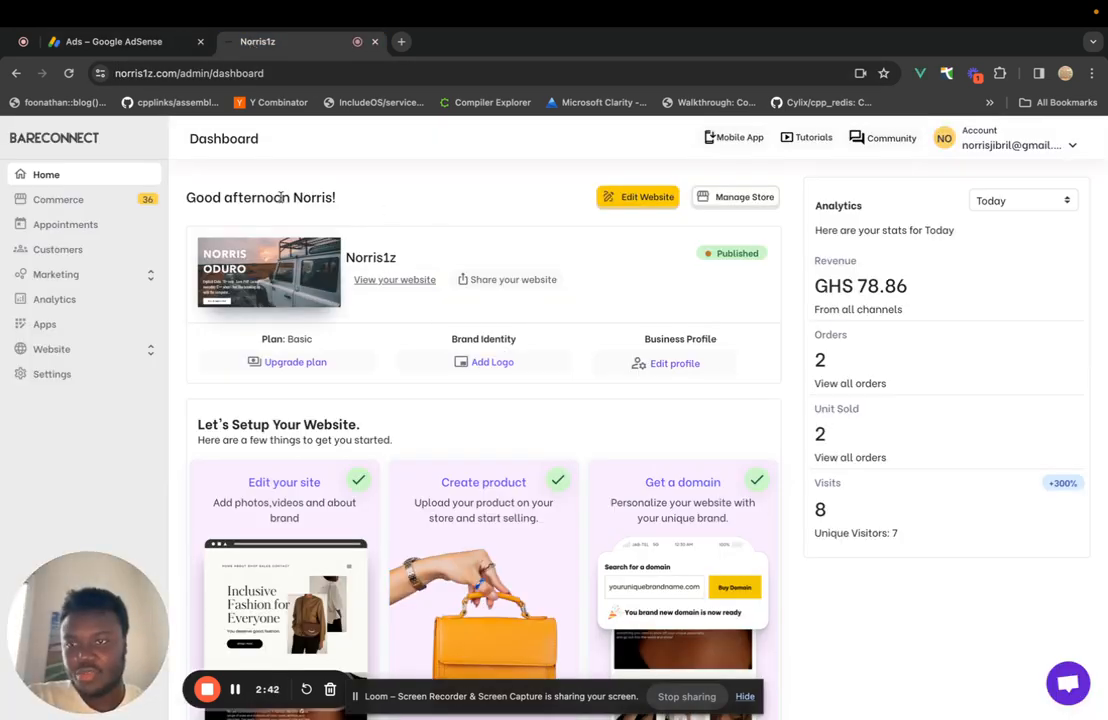
click(56, 376)
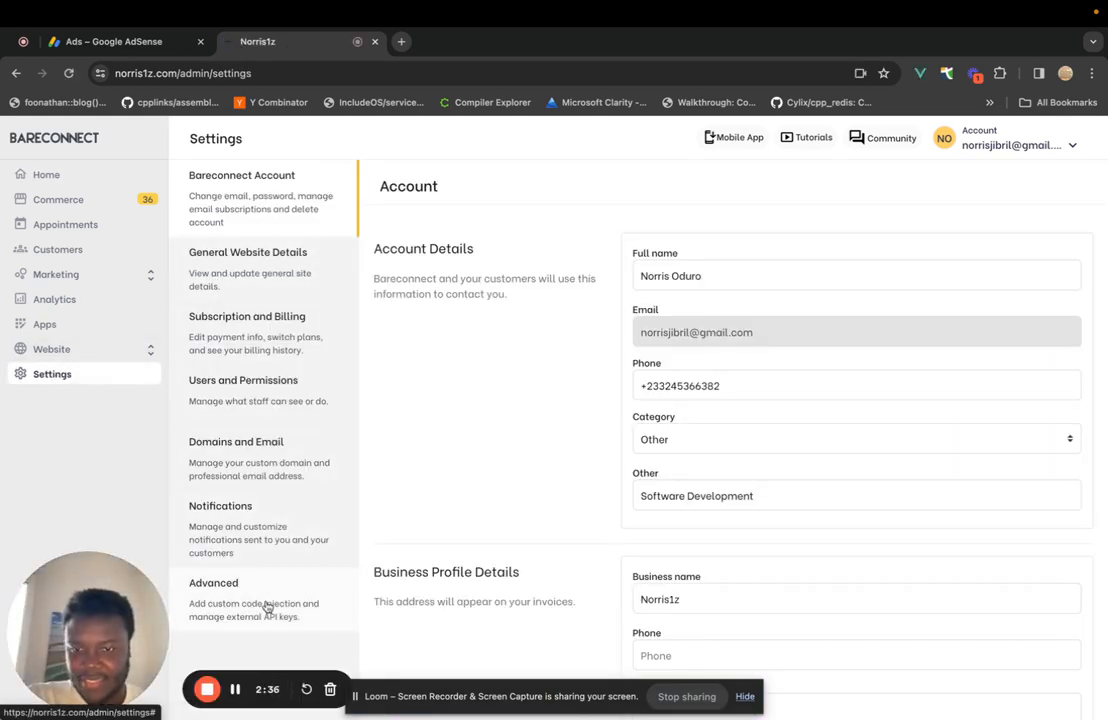
click(267, 607)
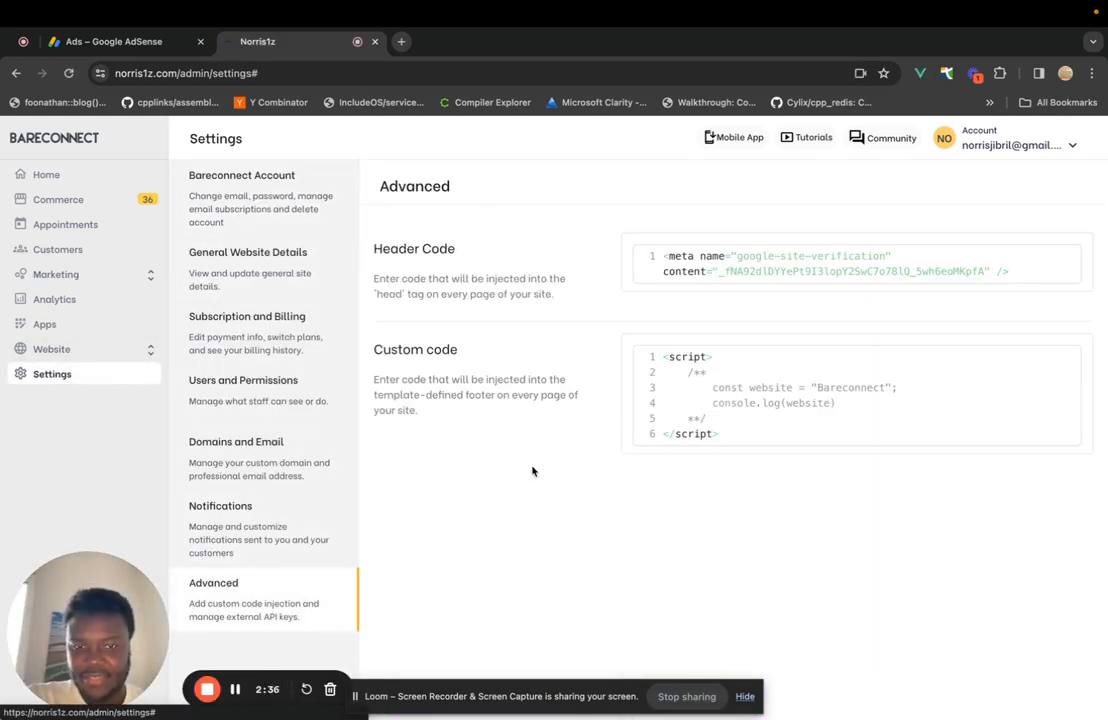
click(1013, 268)
key(Return)
key(ctrl+v)
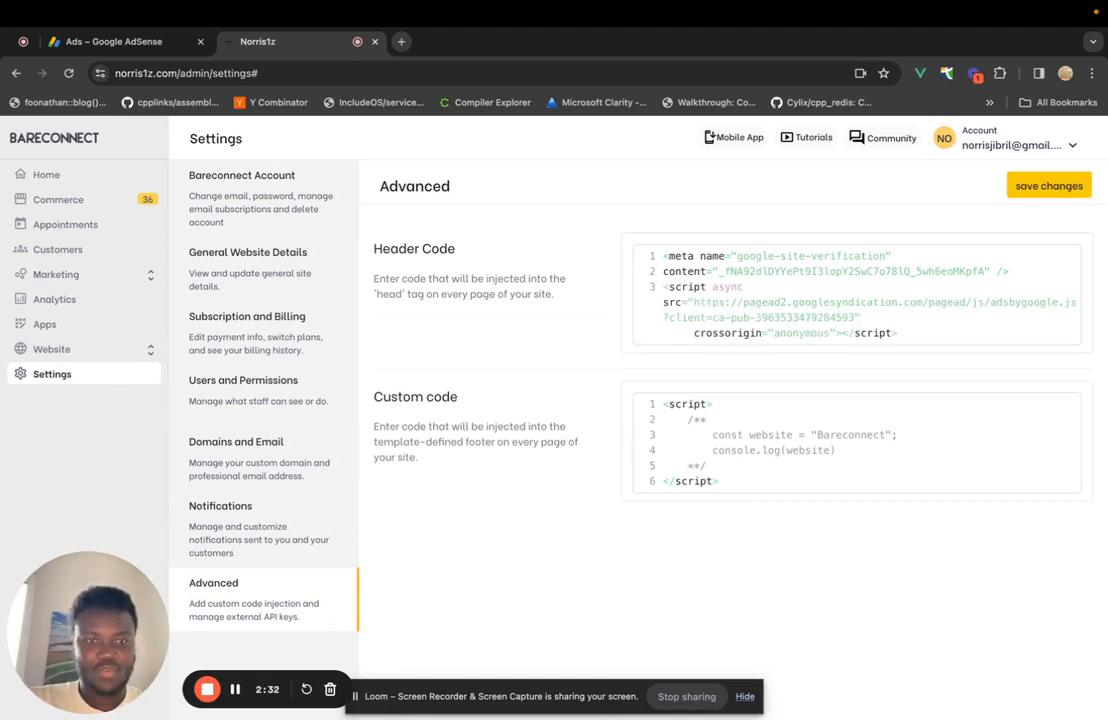
click(1052, 186)
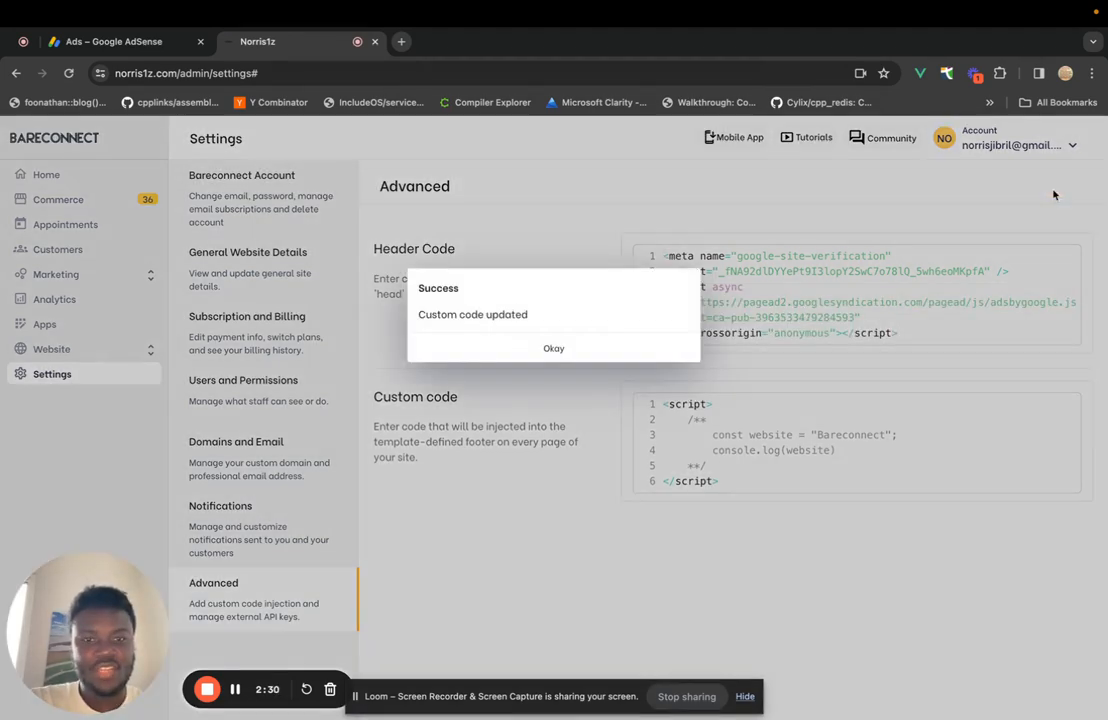
click(568, 343)
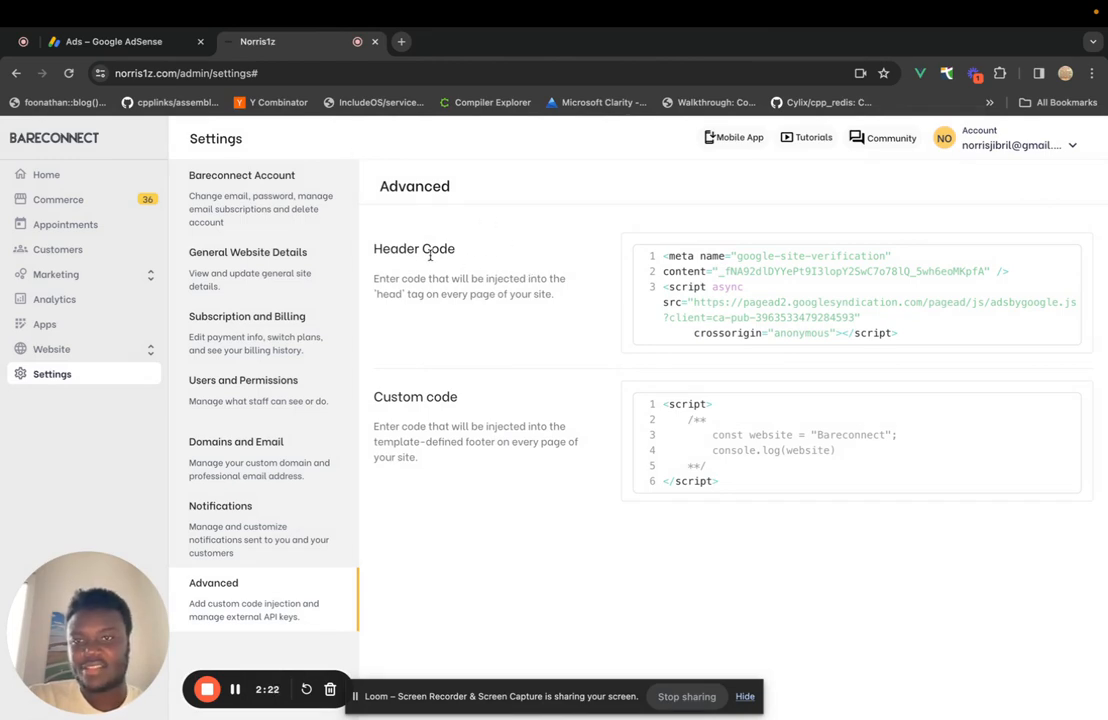
Return to Google AdSense, reload the norris1z.com ad preview, and apply the ad settings to the site with Apply now.
click(111, 42)
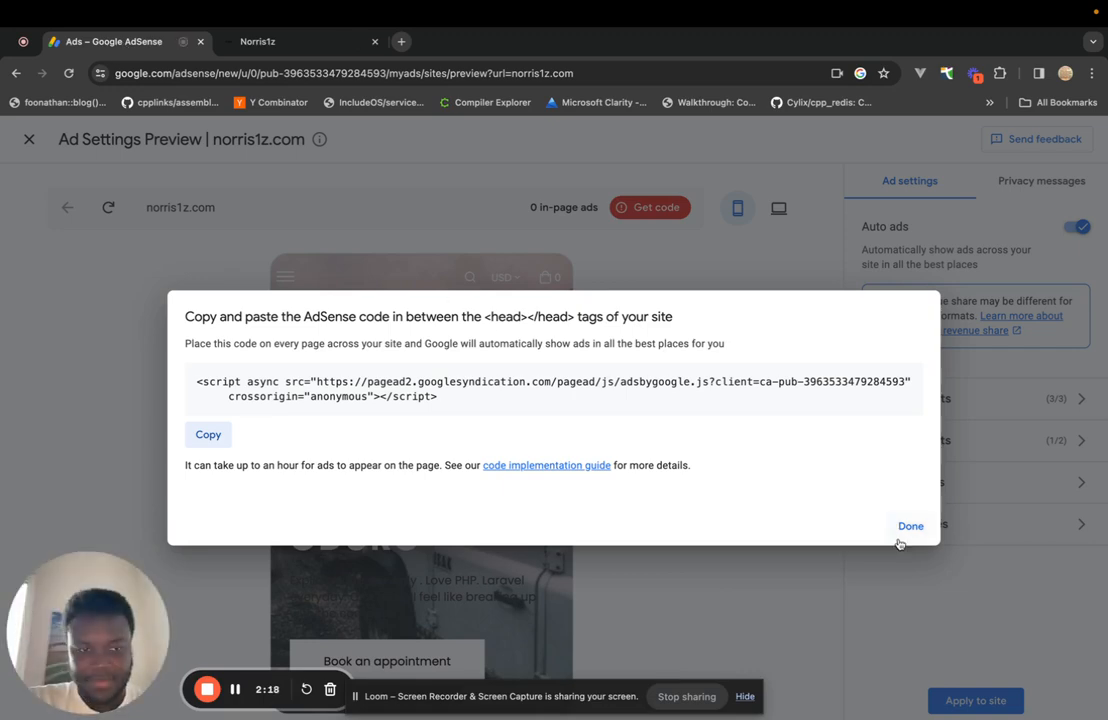
click(907, 527)
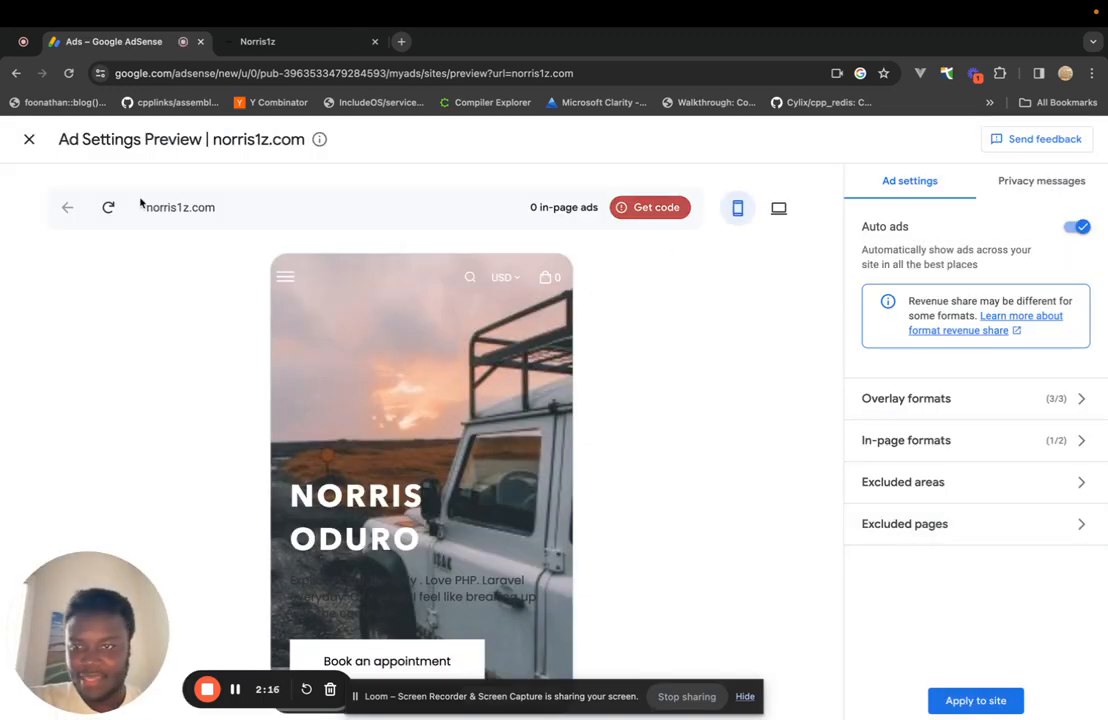
click(108, 207)
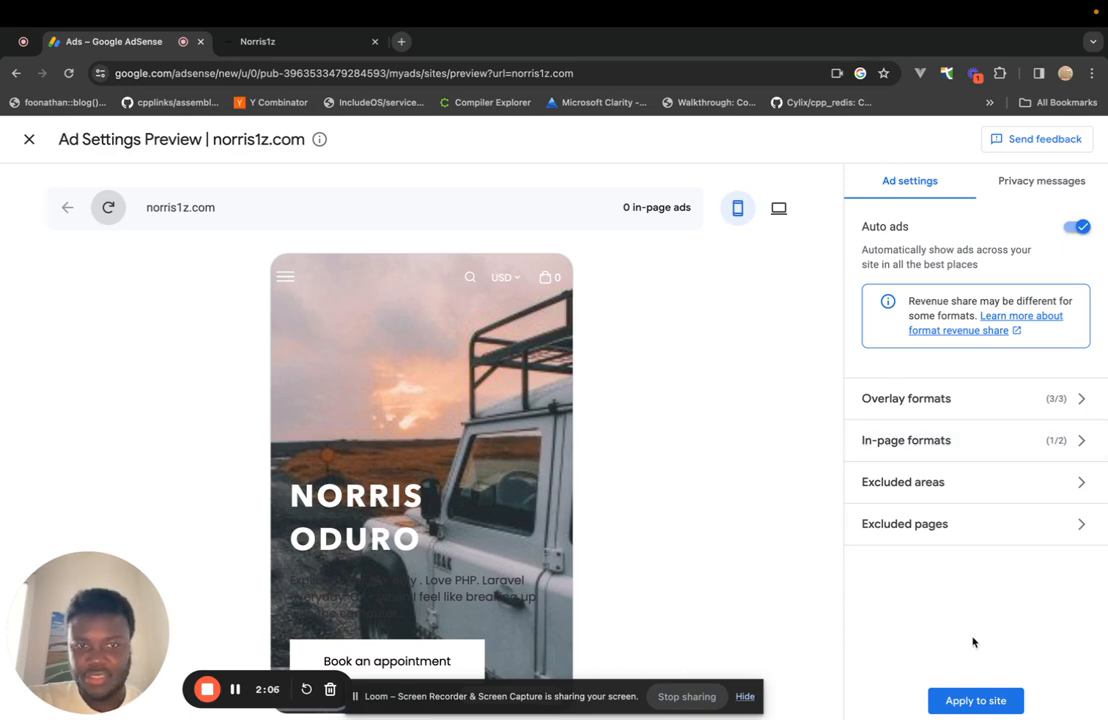
click(963, 701)
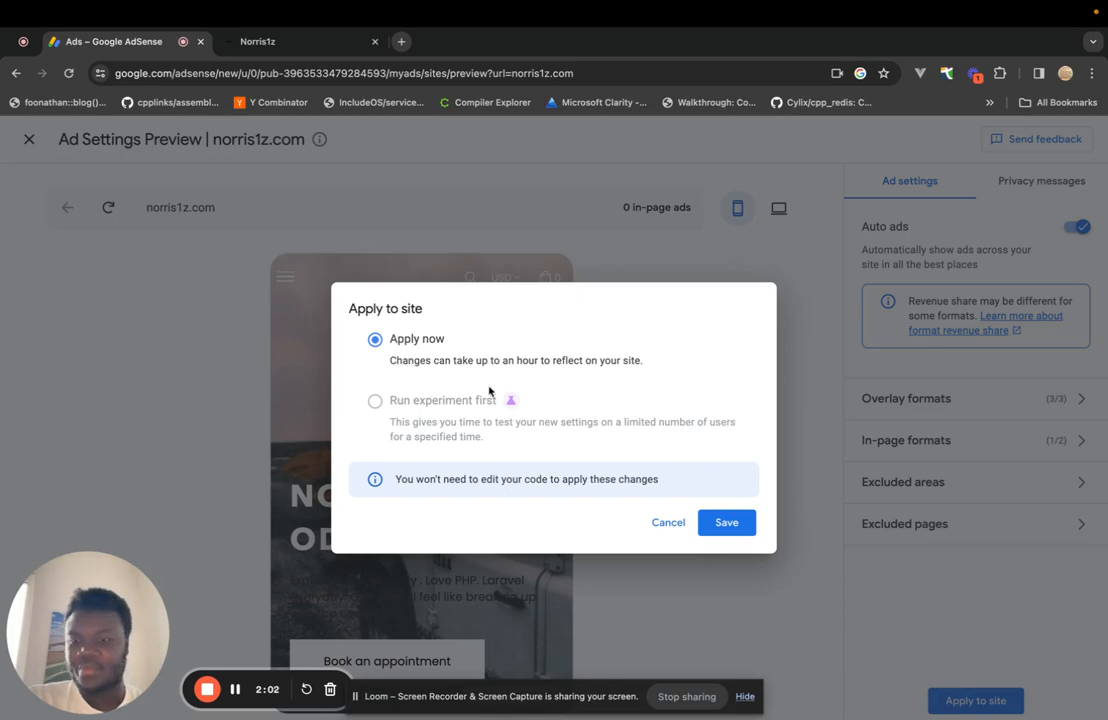
click(727, 525)
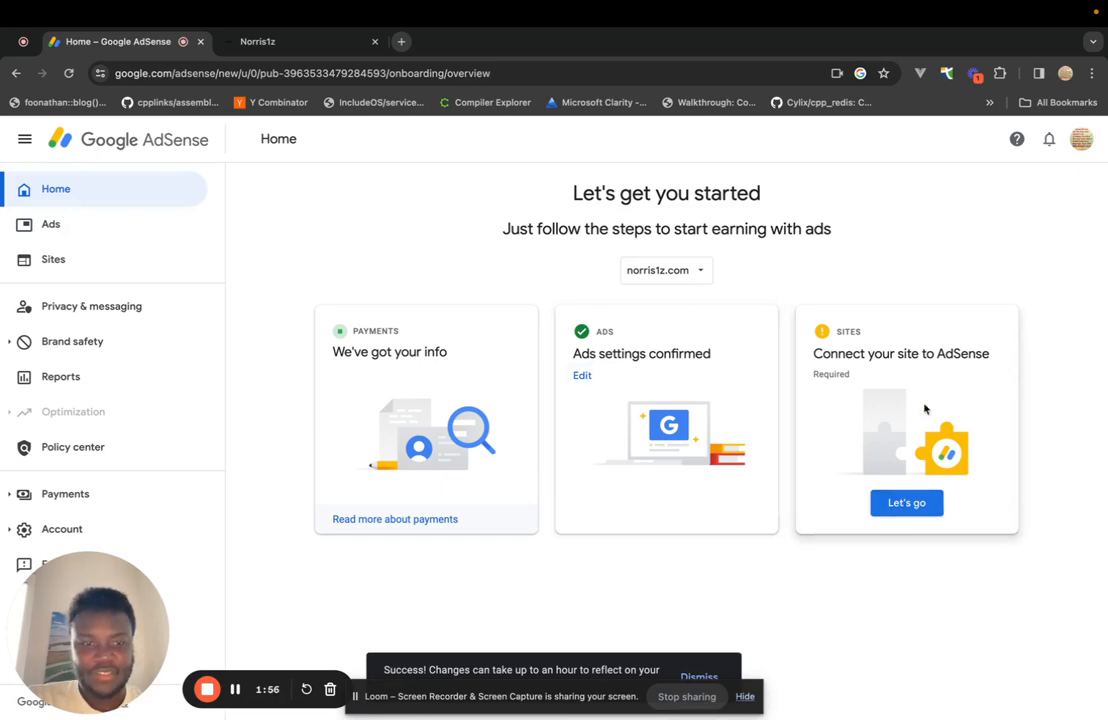
Verify ownership of norris1z.com with the AdSense code snippet method, confirming that the code has been placed.
click(907, 502)
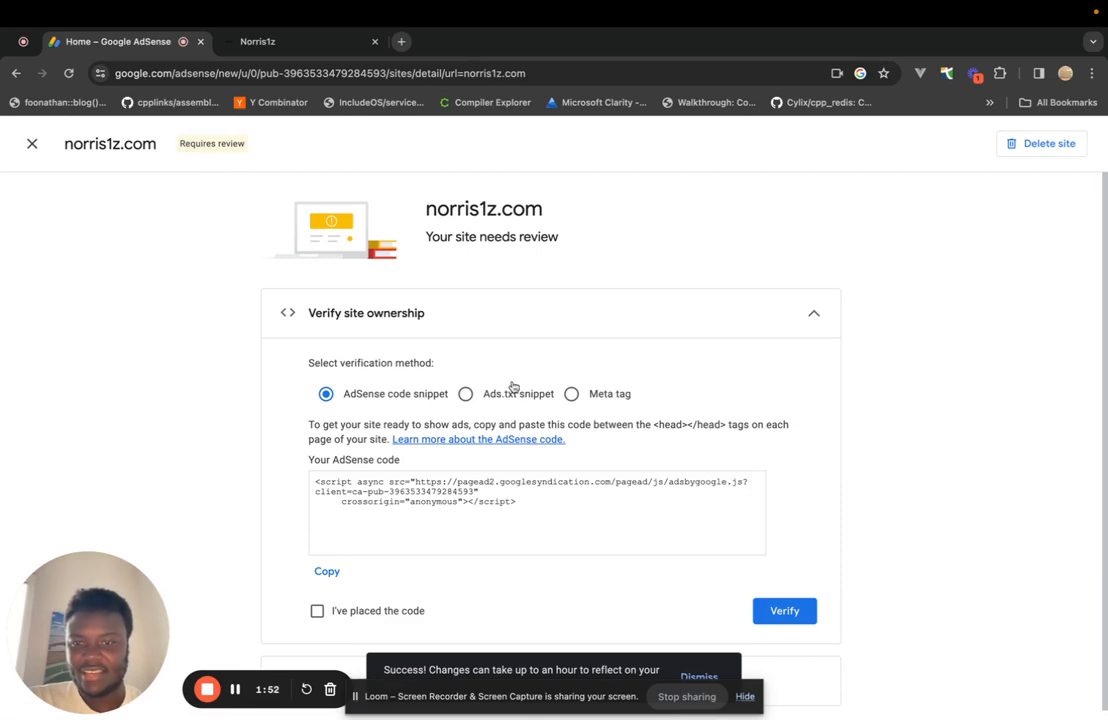
scroll(514, 383, down, 1)
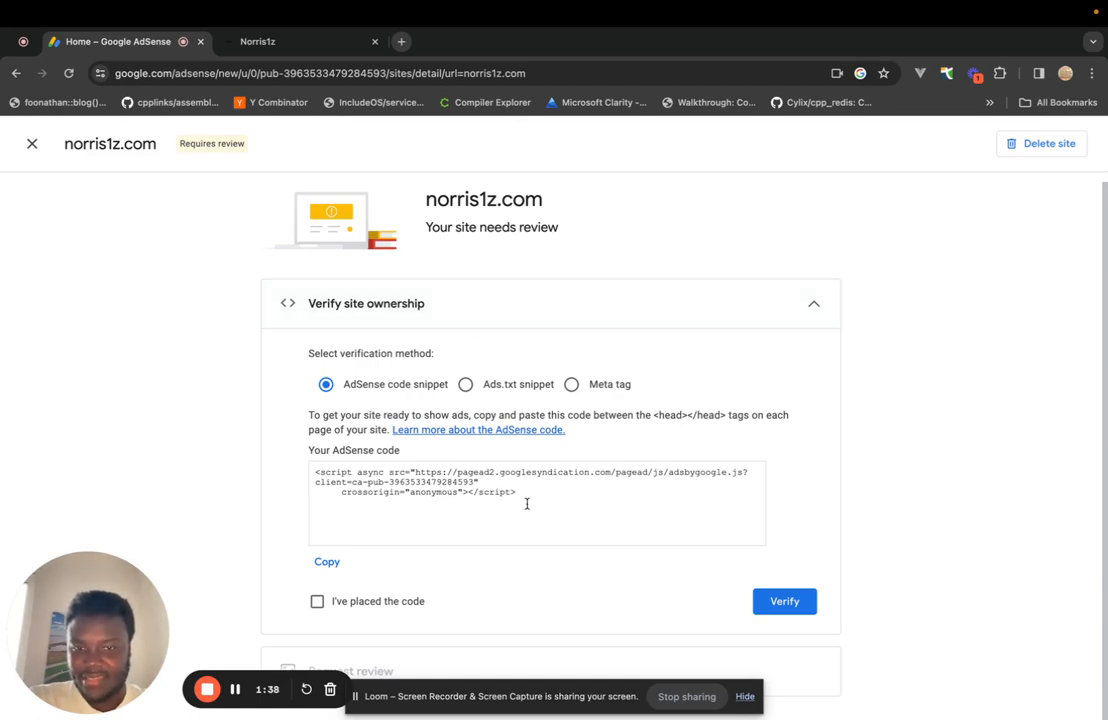
click(312, 45)
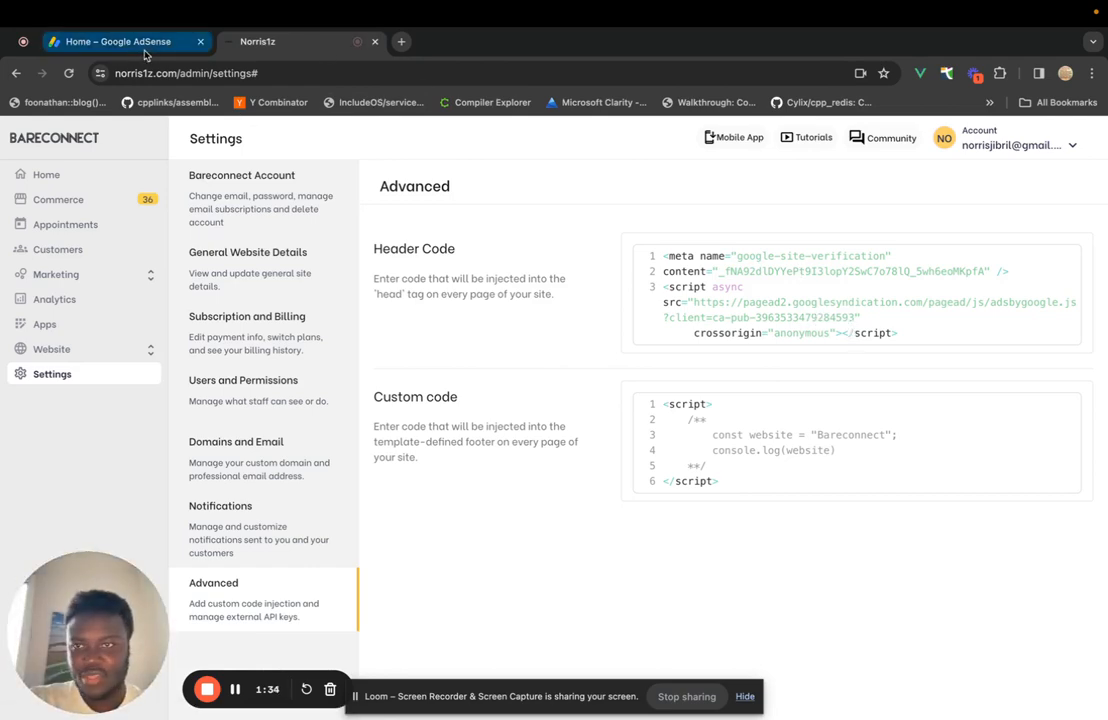
click(212, 44)
click(317, 601)
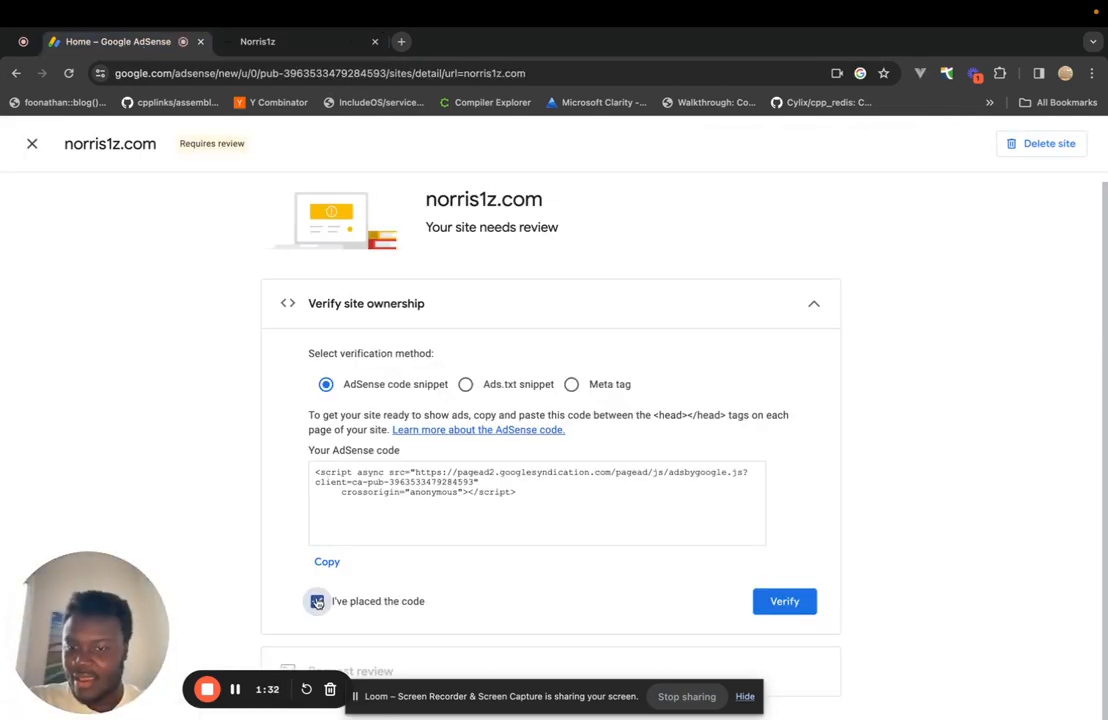
click(787, 601)
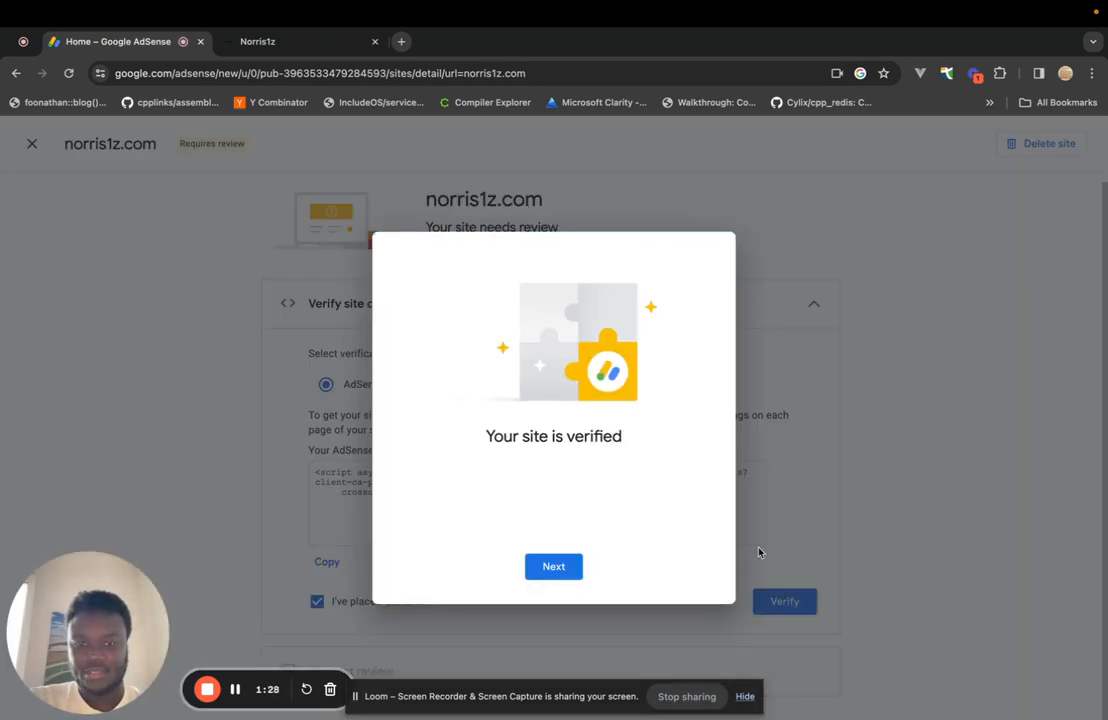
click(558, 567)
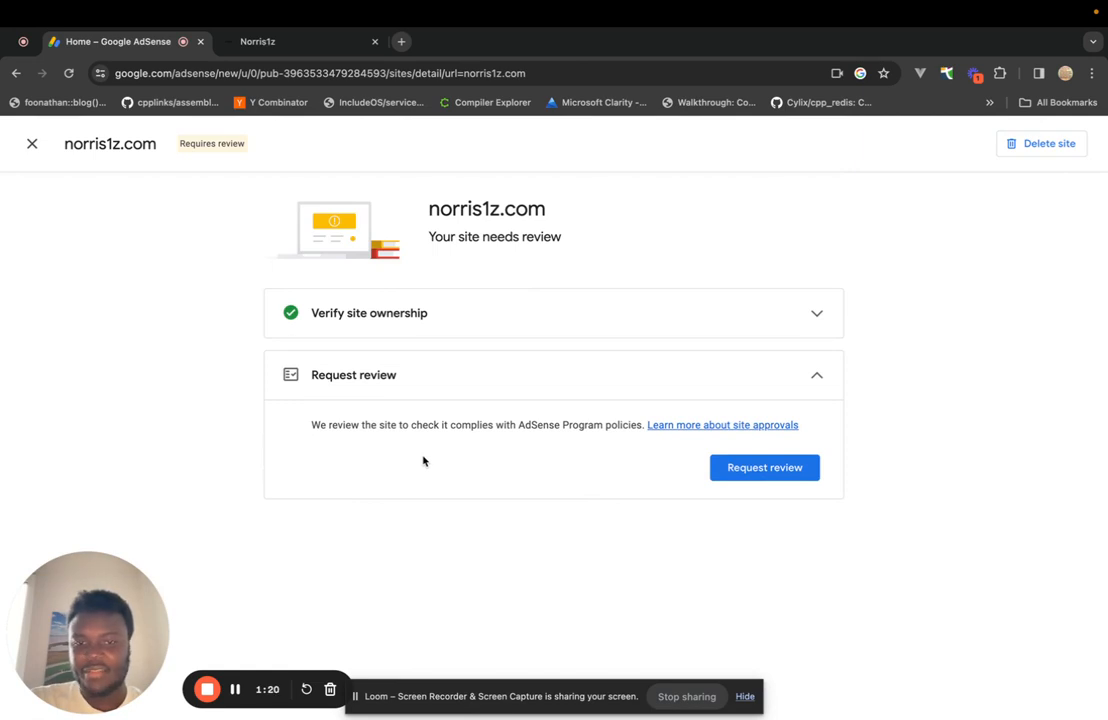
Request the AdSense policy review of norris1z.com.
click(754, 480)
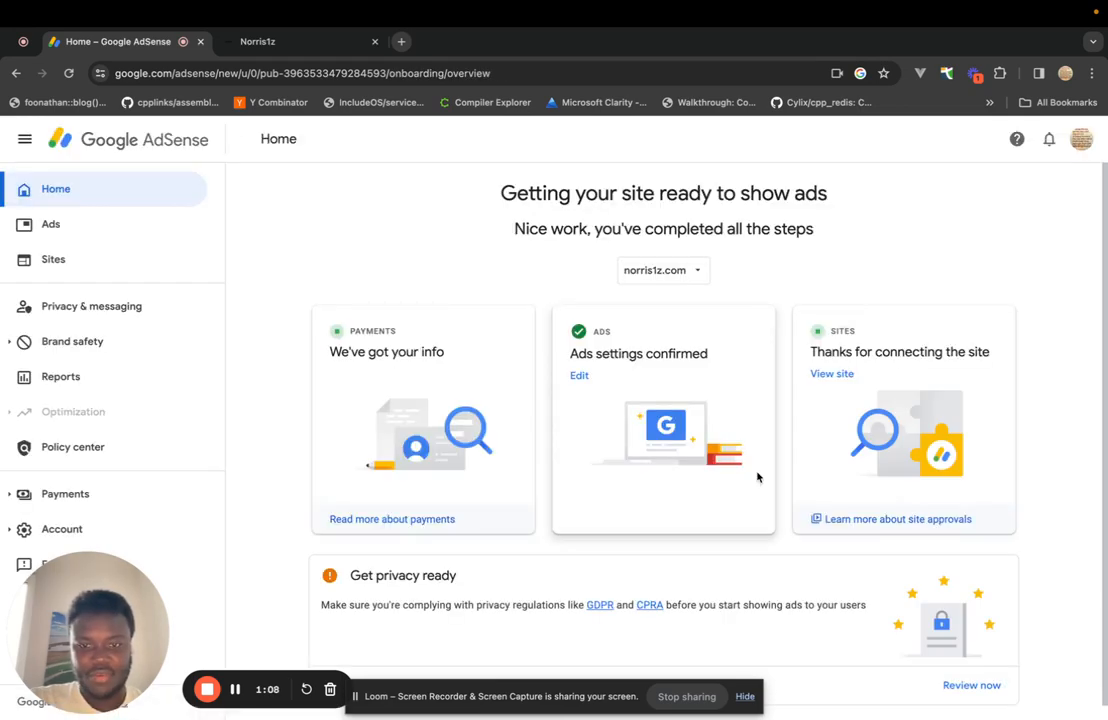
scroll(743, 500, down, 1)
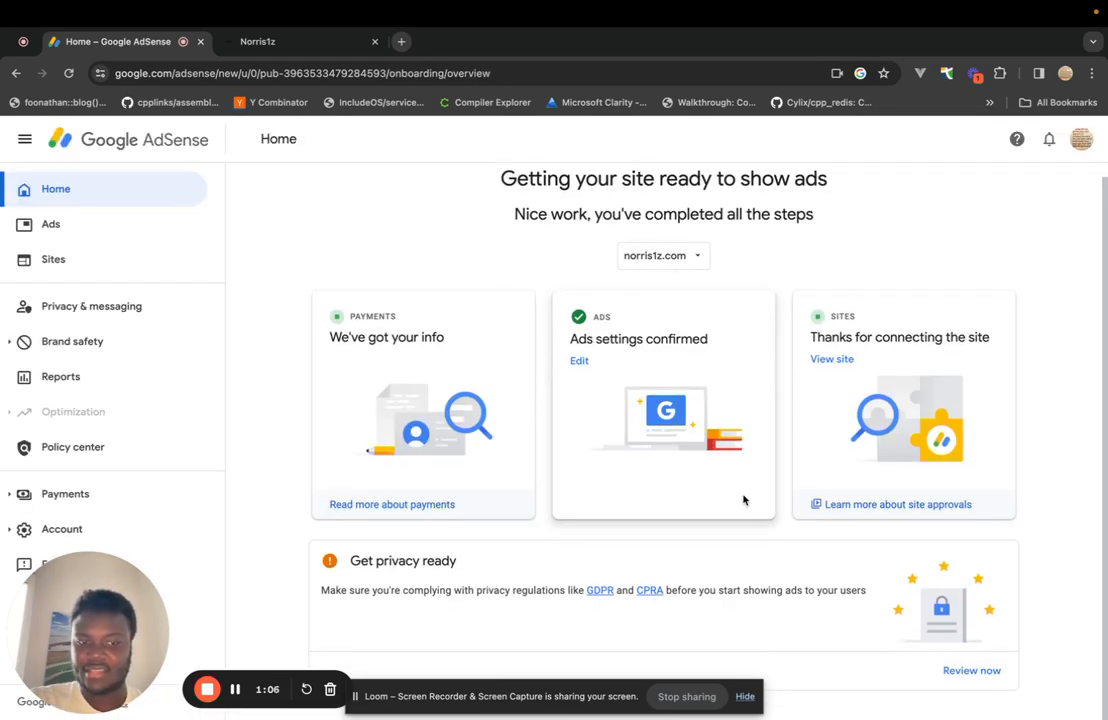